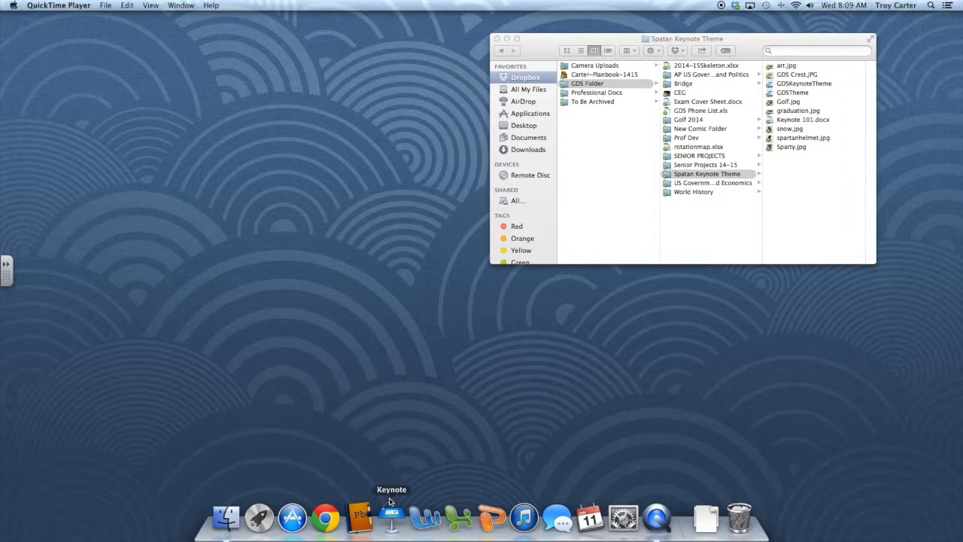
Switch to Keynote and create a new presentation from the custom GDSTheme
click(391, 500)
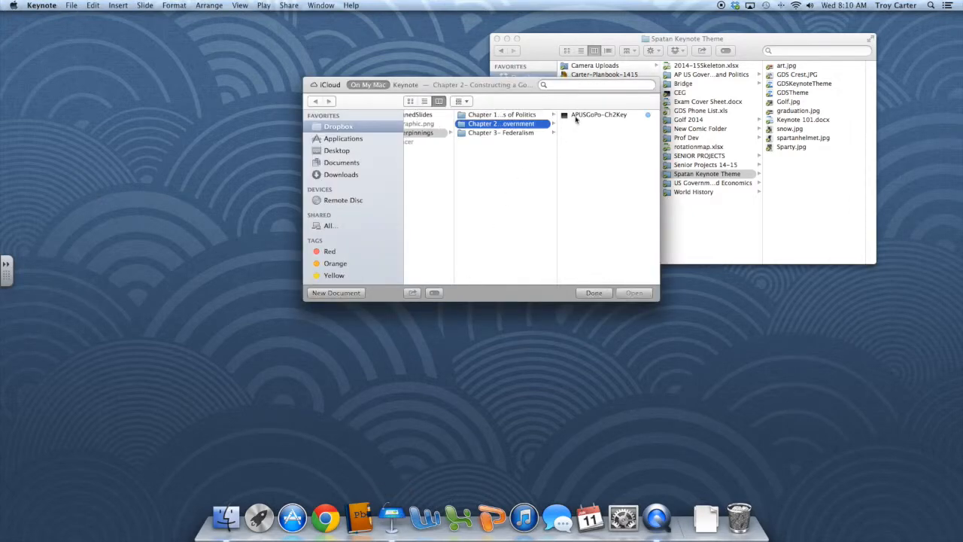
click(336, 293)
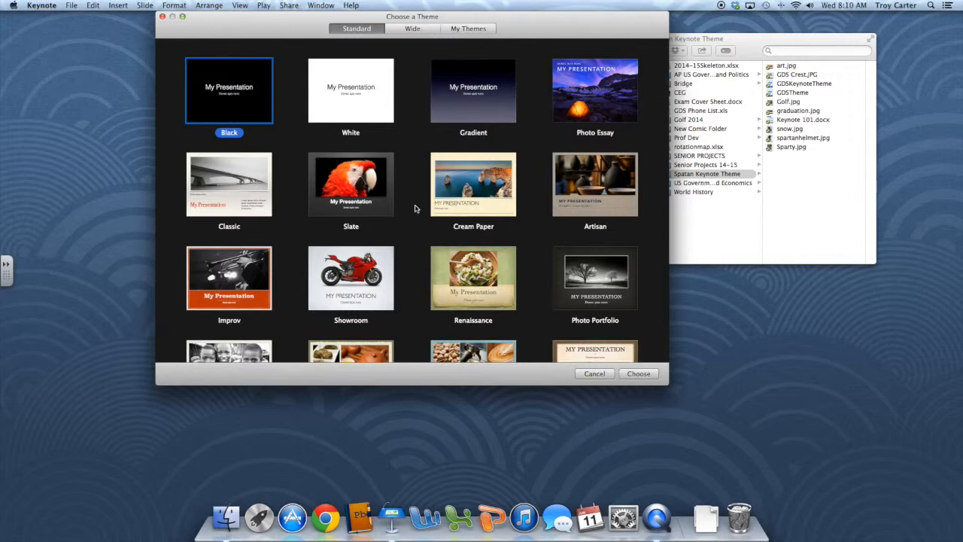
scroll(414, 208, down, 5)
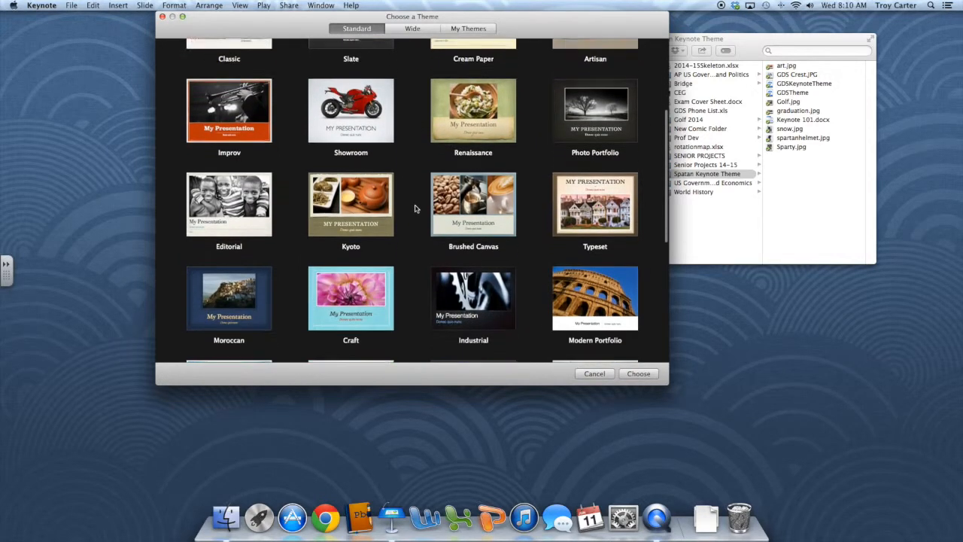
scroll(414, 209, down, 6)
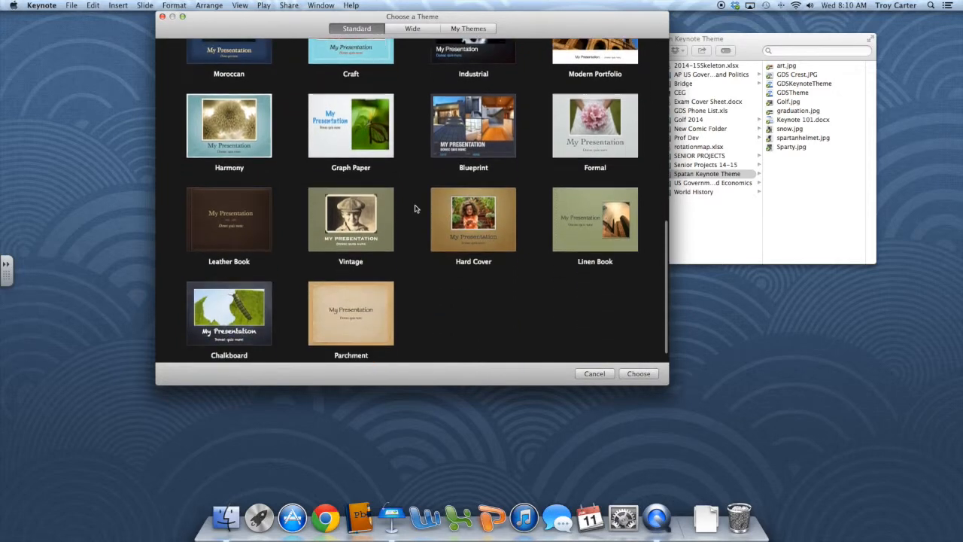
scroll(414, 208, up, 2)
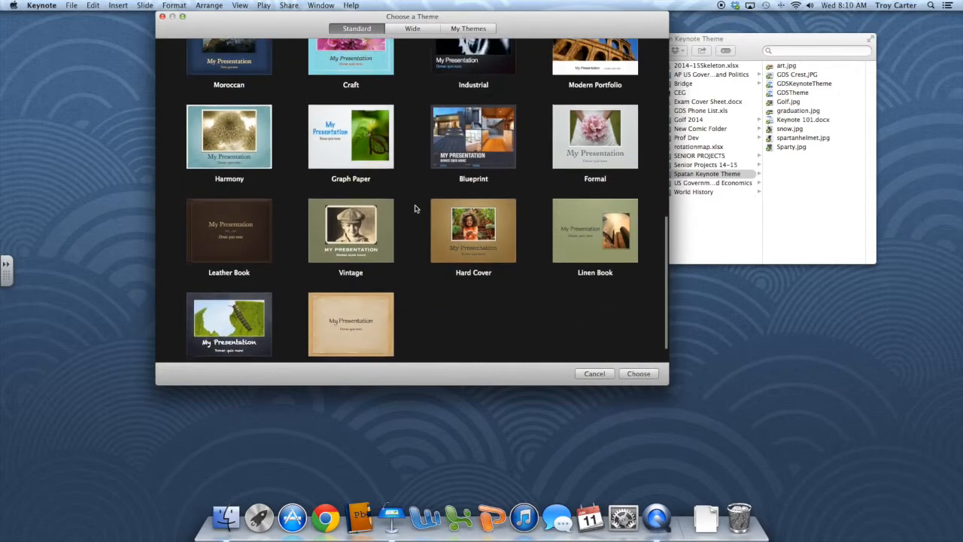
scroll(415, 208, up, 3)
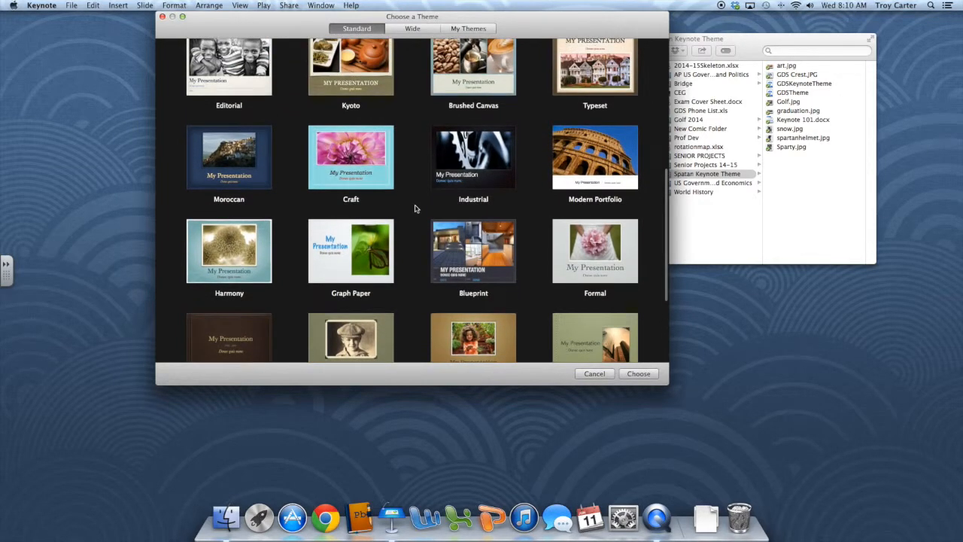
scroll(415, 208, up, 8)
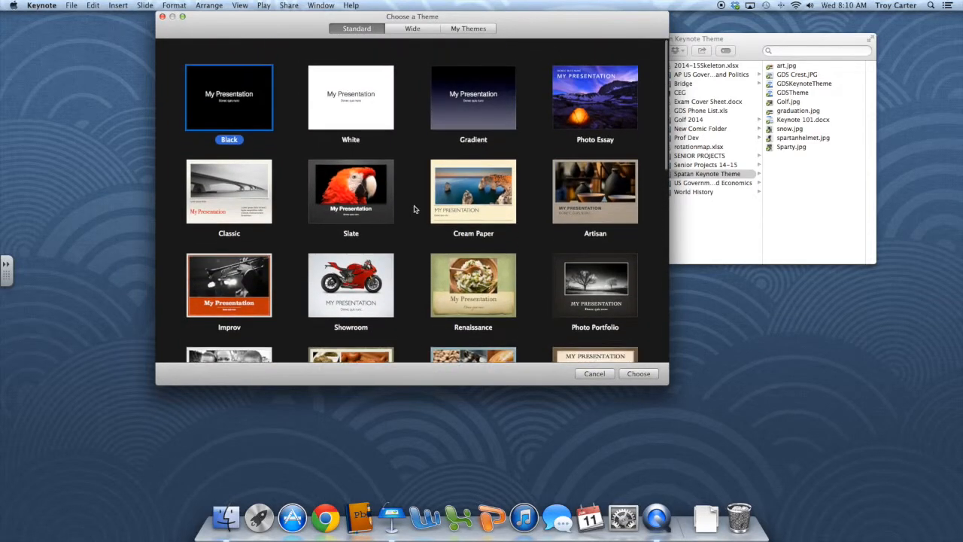
click(465, 30)
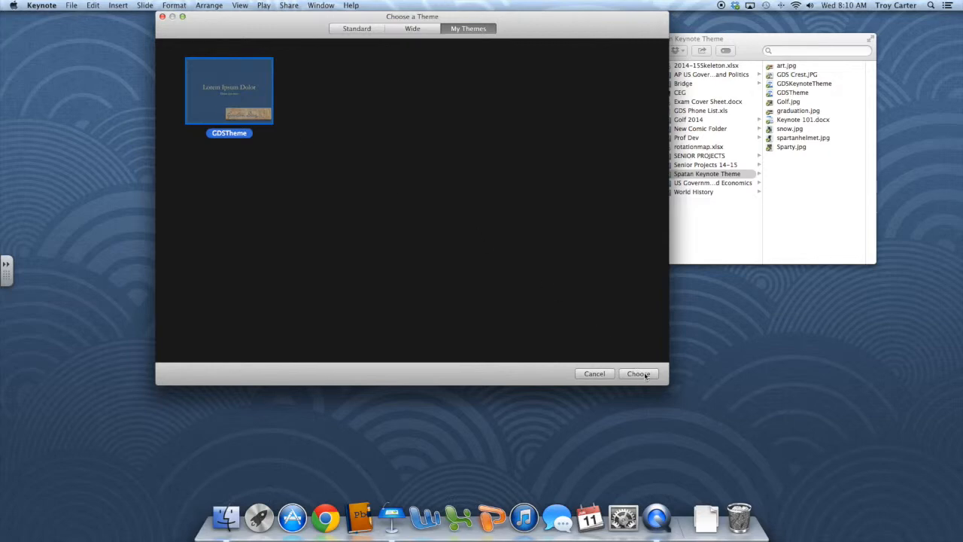
click(644, 374)
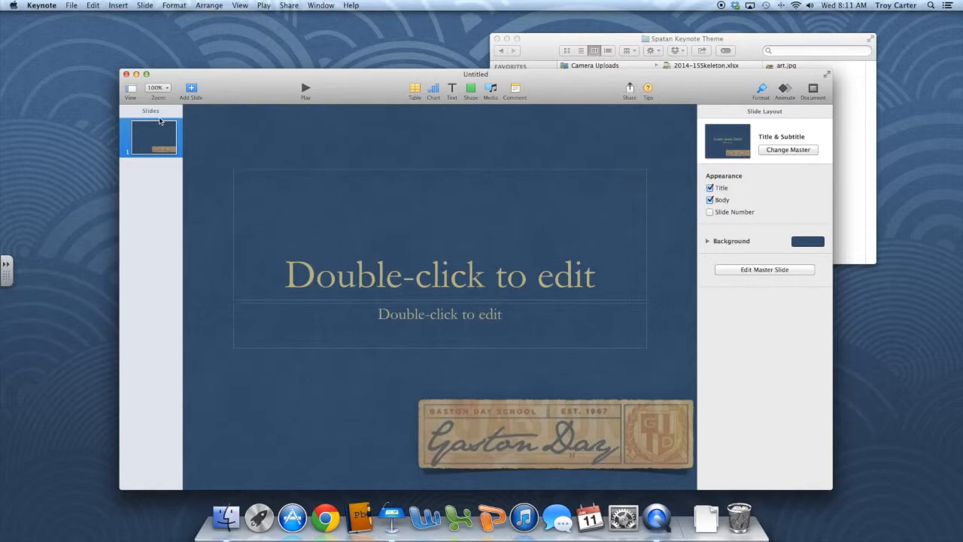
Add three slides: the horizontal photo layout, the light-blue title, bullets and photo layout, and the light-blue title-only layout
click(191, 89)
click(220, 138)
click(191, 88)
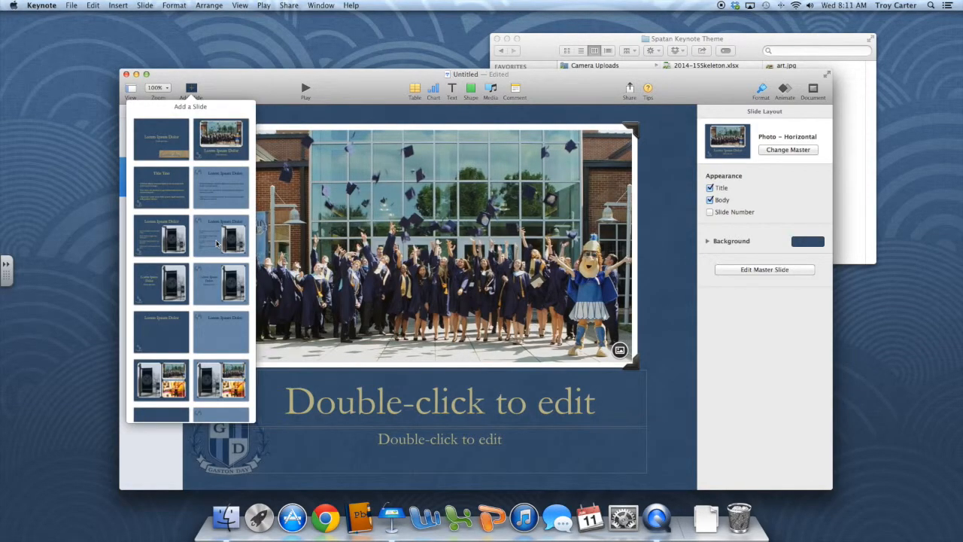
click(221, 239)
click(191, 88)
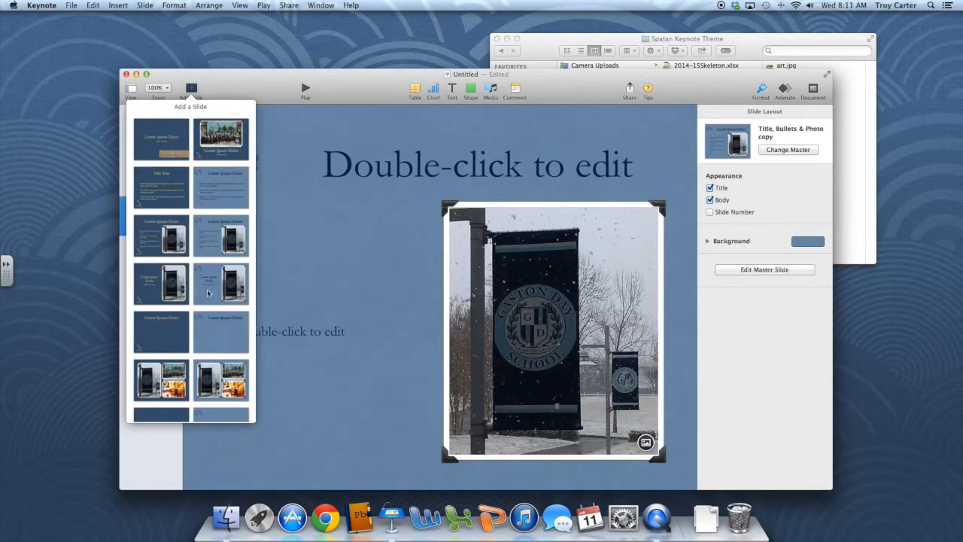
click(212, 331)
On slide 1, enter "Add Text" as the title and "Subtitles" as the subtitle
click(148, 138)
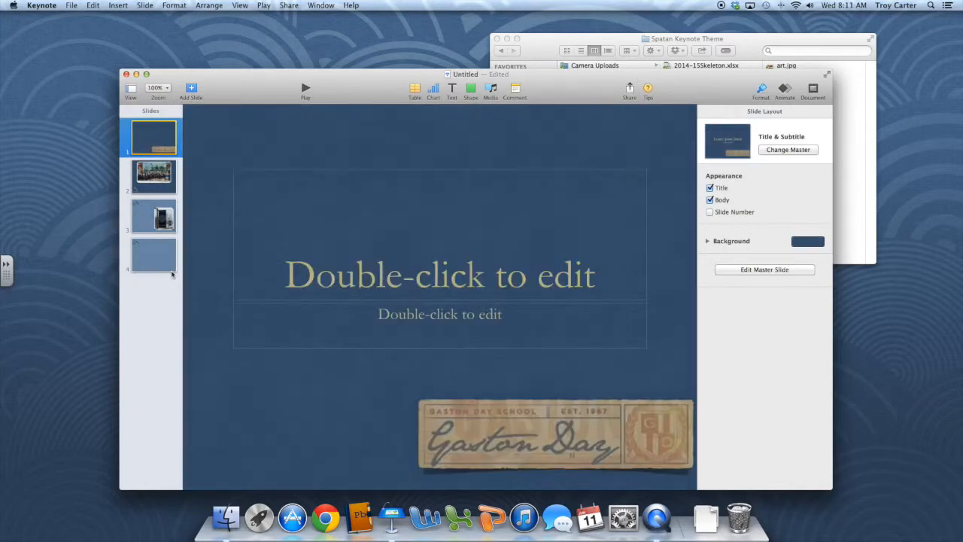
click(448, 288)
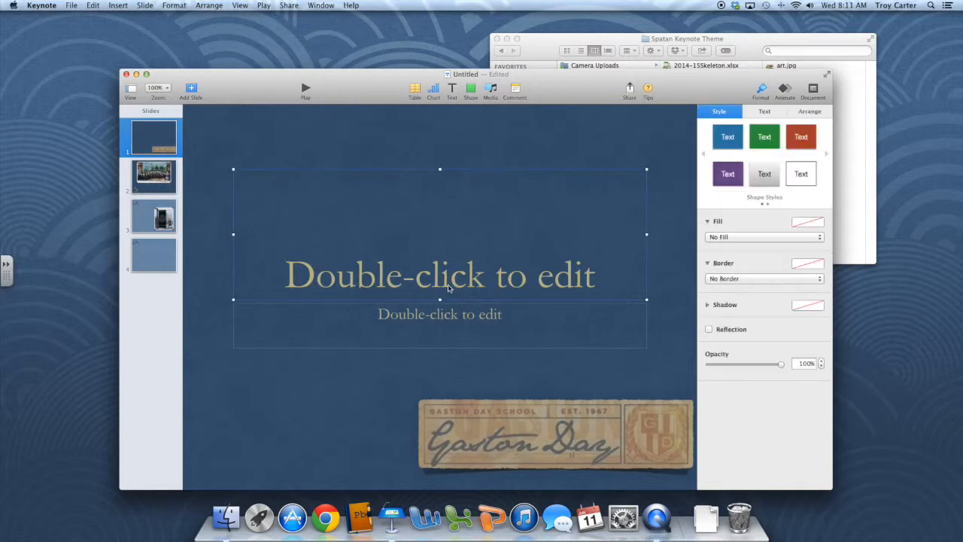
click(449, 288)
text(Add Text)
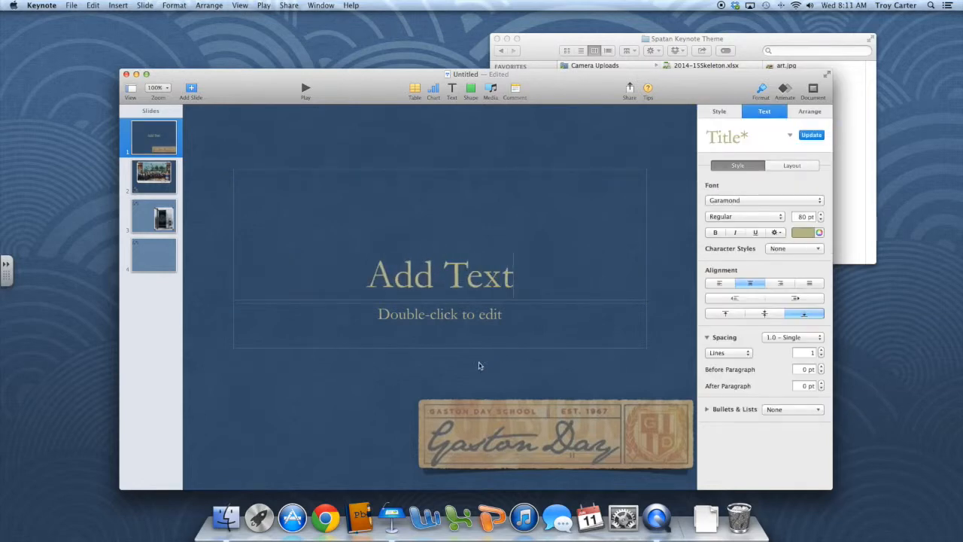
double_click(420, 325)
text(Subtitles)
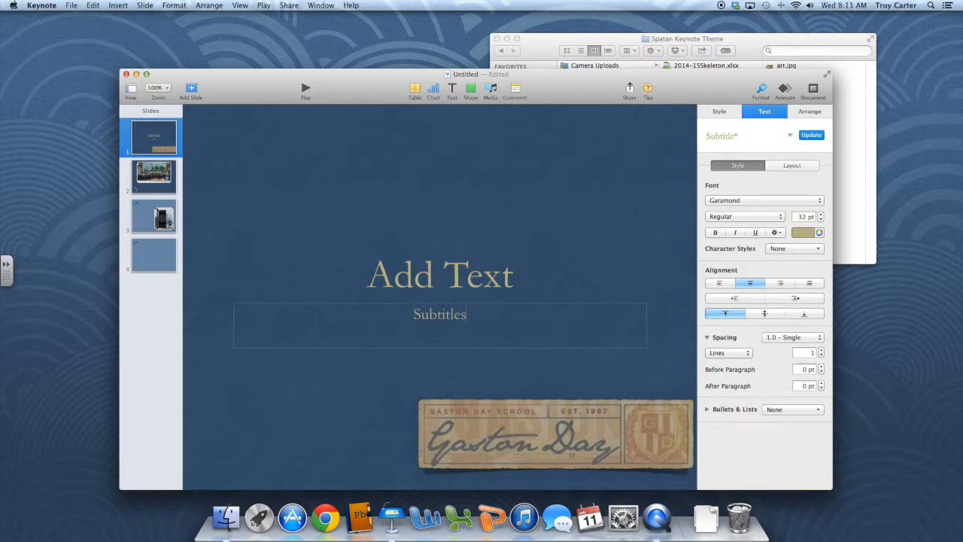
click(386, 387)
Change the font of slide 1's title text to Desdemona
click(410, 280)
double_click(406, 275)
key(super+a)
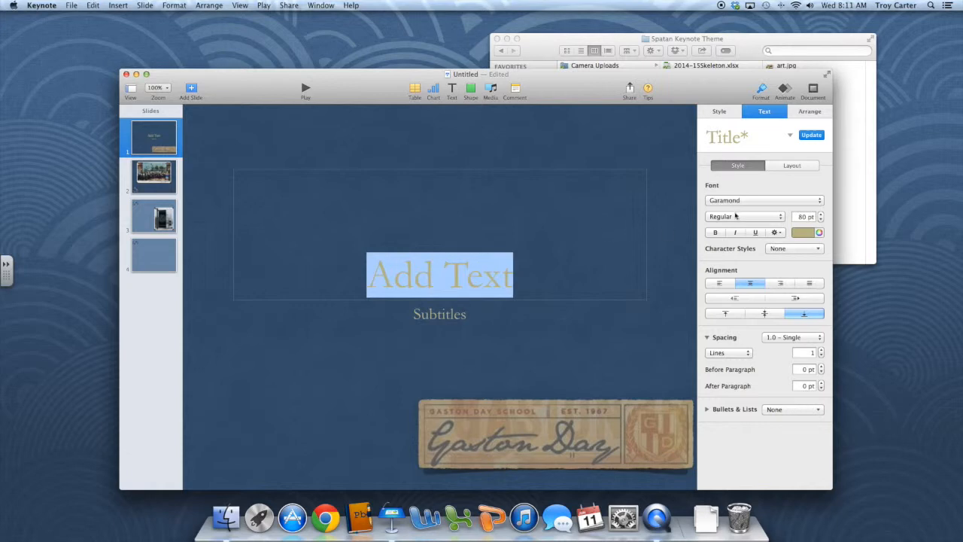
click(741, 206)
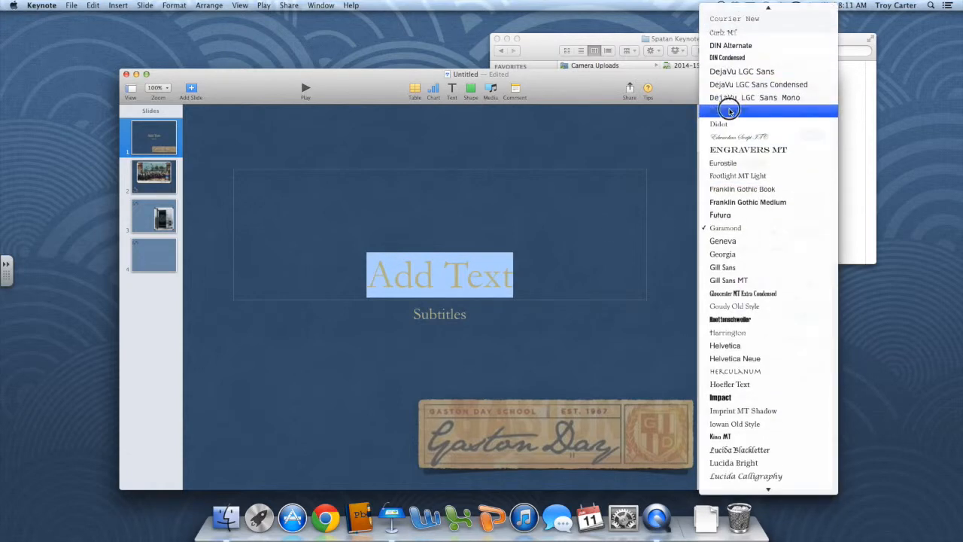
click(728, 110)
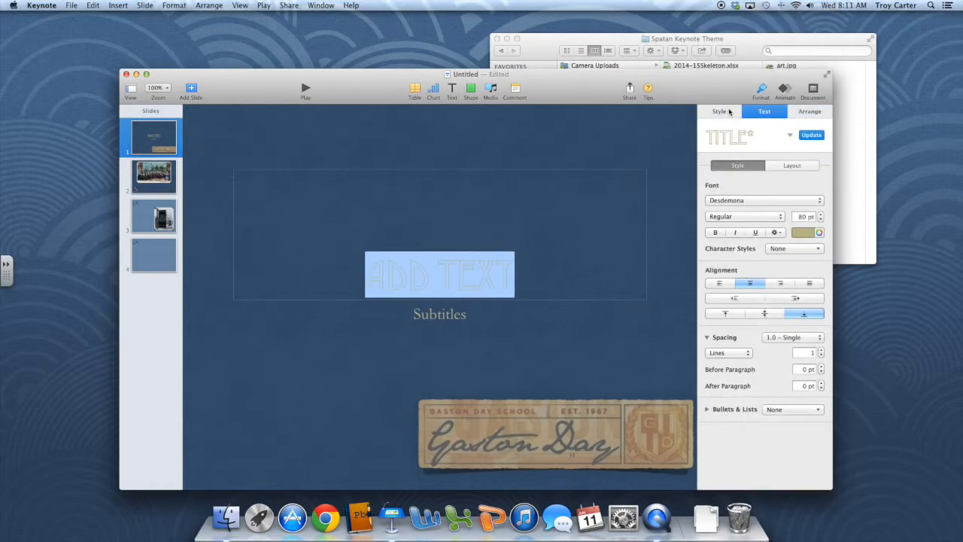
click(599, 146)
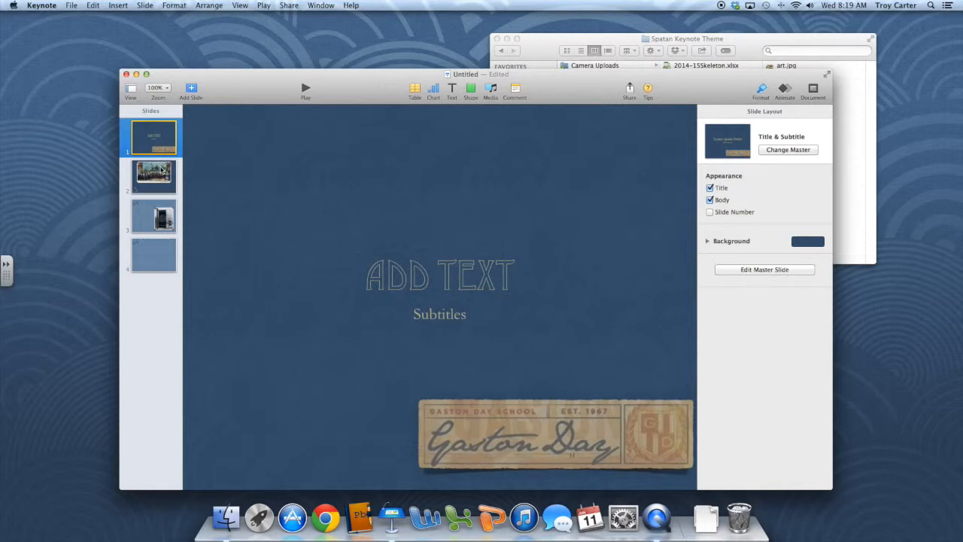
Try the crossed-line picture frame on slide 2's graduation photo, and switch back to the photo-corner frame
click(163, 172)
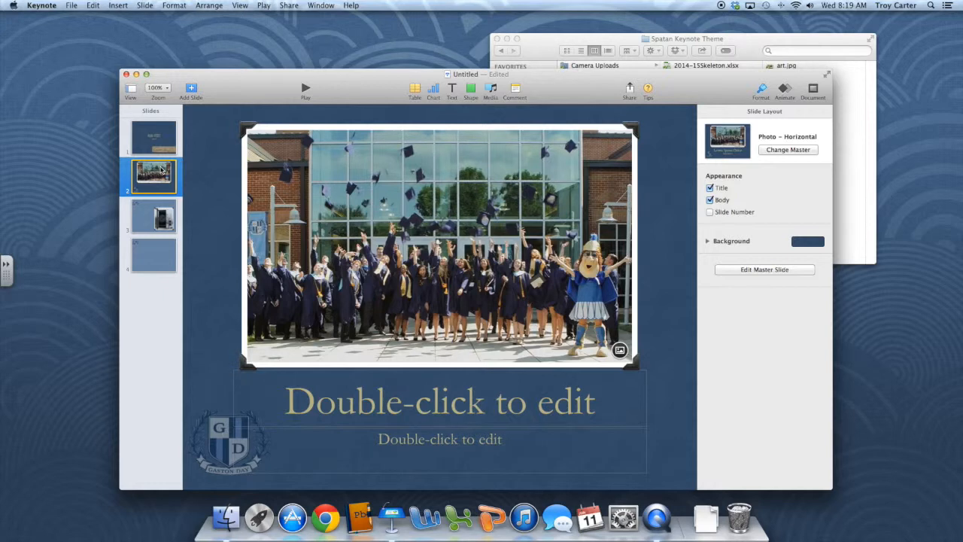
click(383, 198)
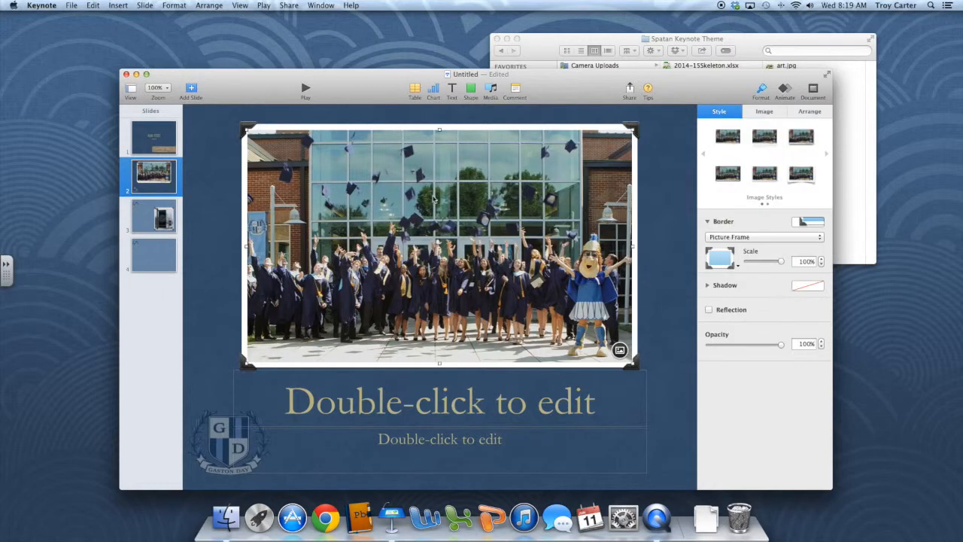
click(719, 261)
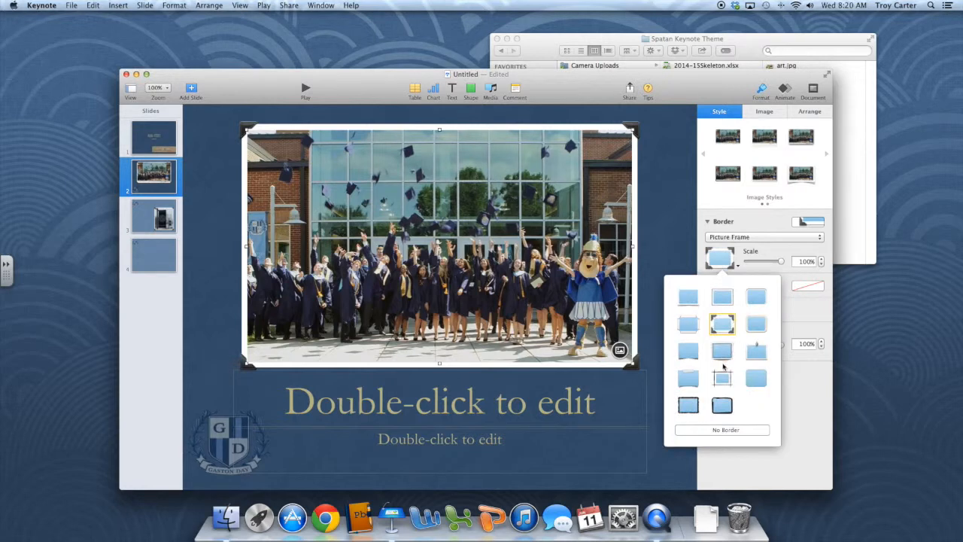
click(722, 378)
click(724, 261)
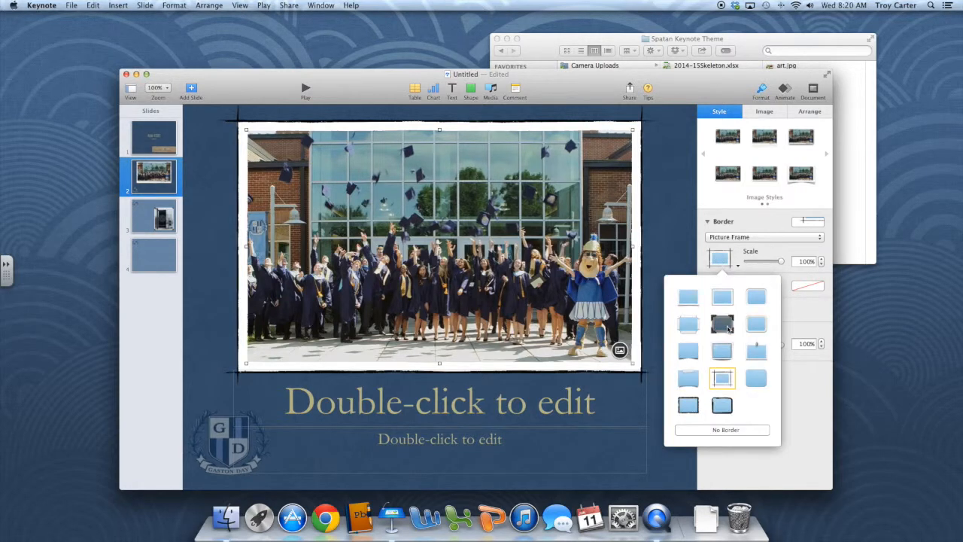
click(724, 323)
click(724, 257)
click(726, 251)
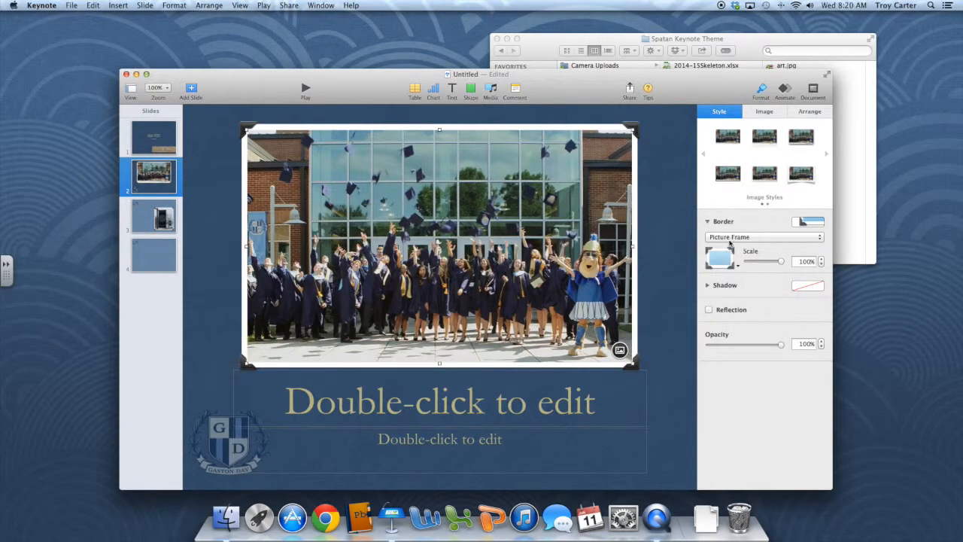
Set the graduation photo's border to No Border, and set it back to Picture Frame
click(730, 238)
click(729, 220)
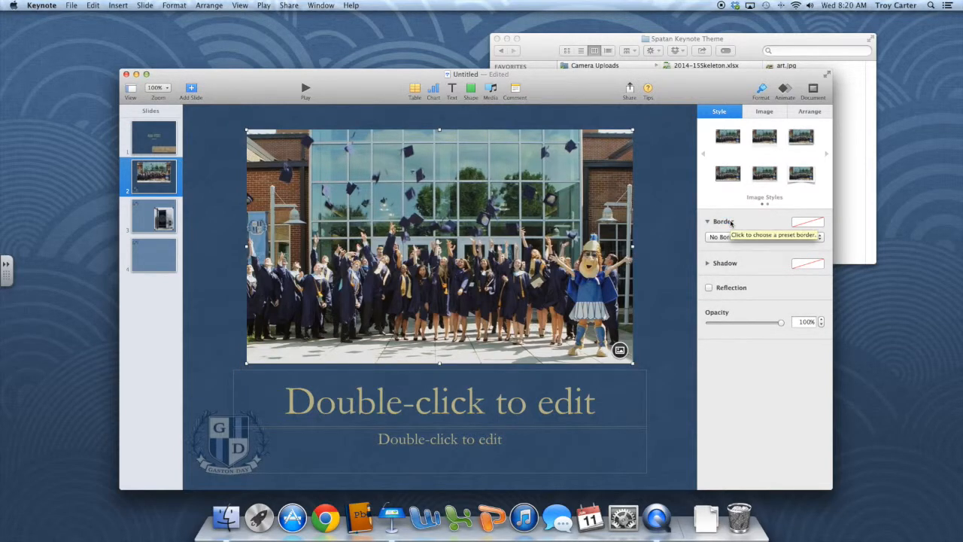
click(726, 237)
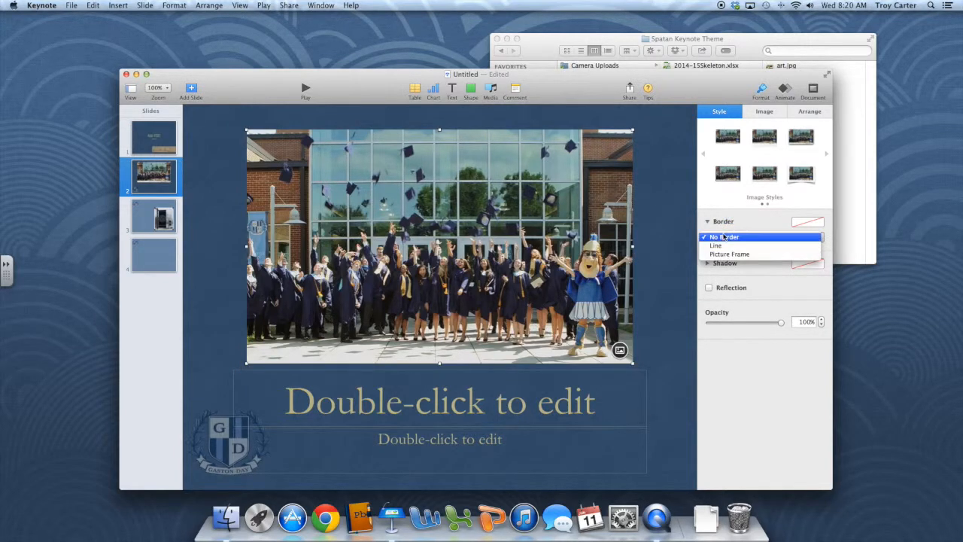
click(724, 256)
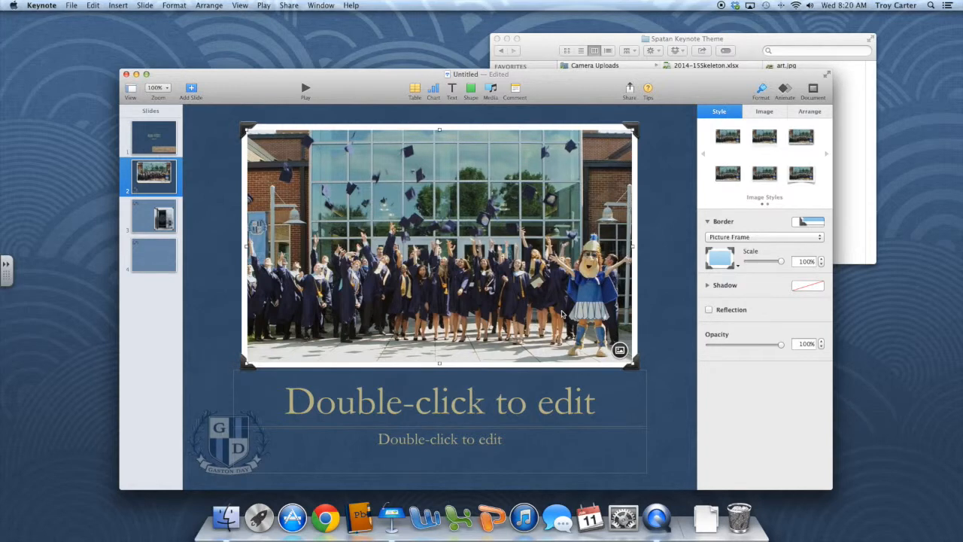
Replace slide 2's graduation photo with Golf.jpg from the Spatan Keynote Theme folder in Finder
click(749, 46)
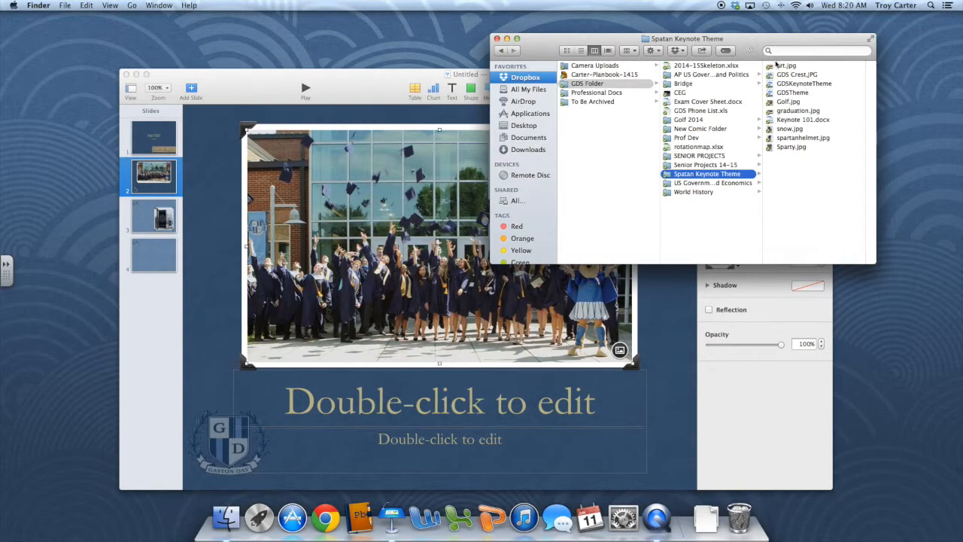
drag(789, 103, 390, 272)
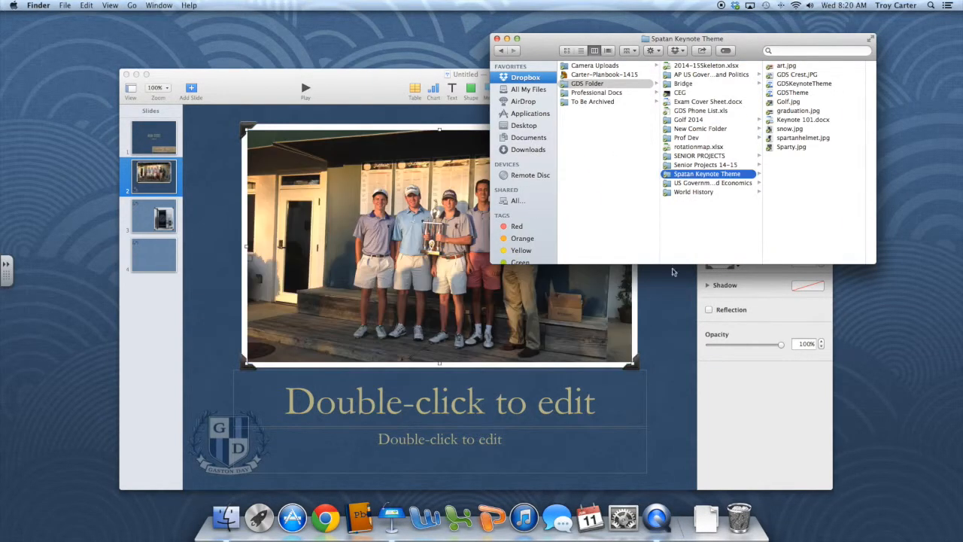
click(674, 322)
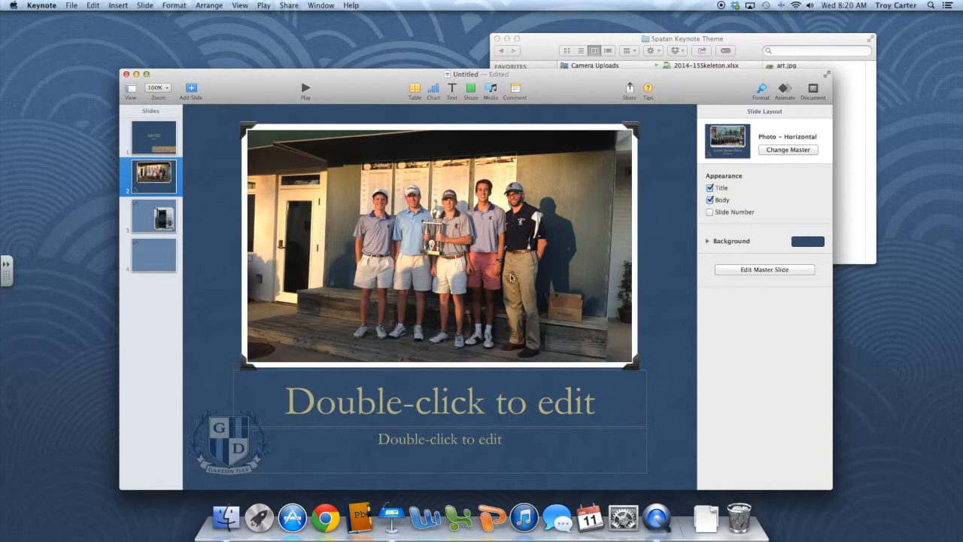
Enlarge the golf photo within its mask and shift it so the group's heads and the trophy fit inside the frame
double_click(448, 269)
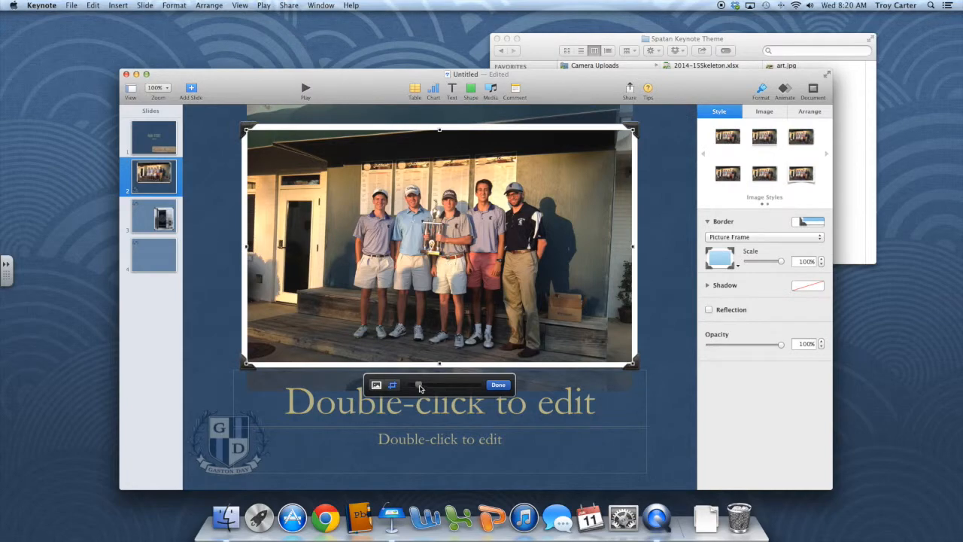
drag(422, 387, 464, 385)
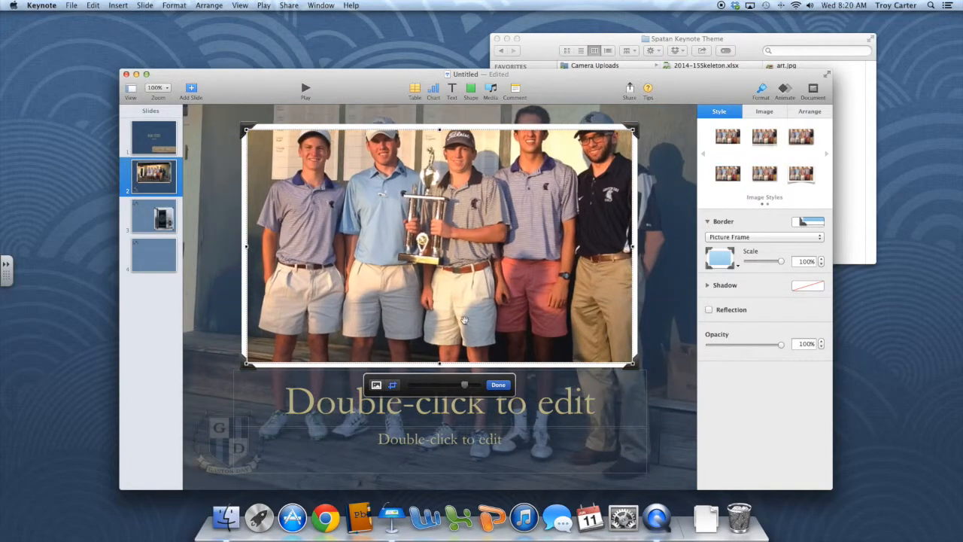
drag(462, 308, 445, 337)
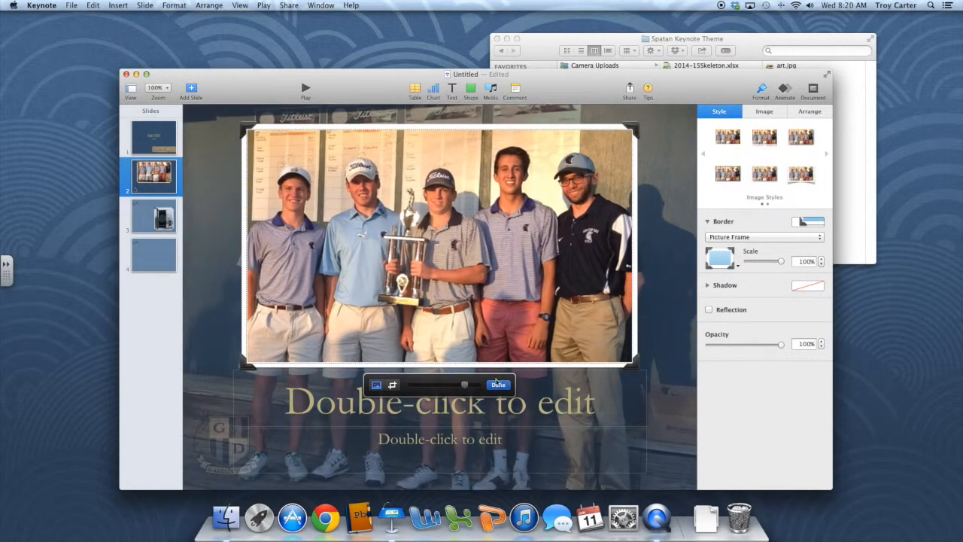
click(499, 385)
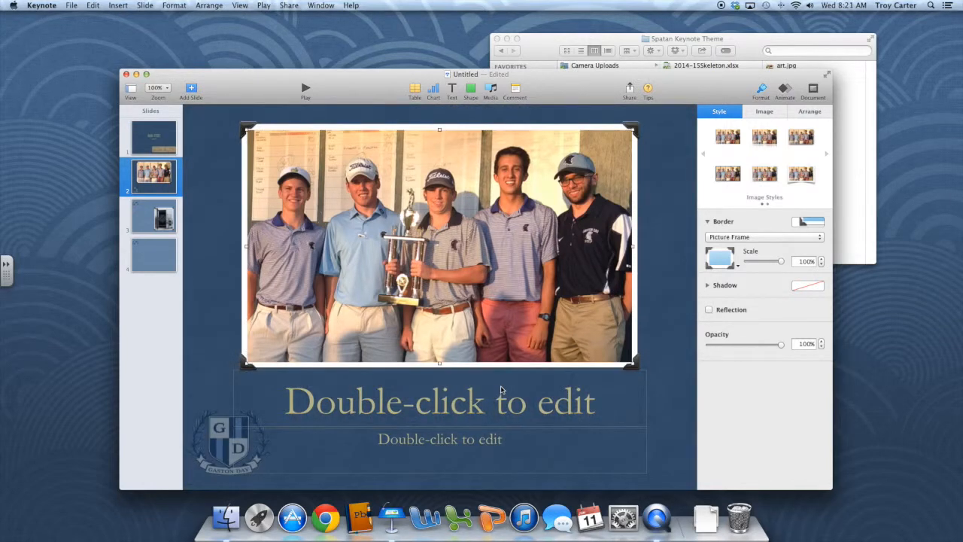
Check how the golf photo on slide 2 is cropped within its mask, and finish the mask editing
double_click(556, 289)
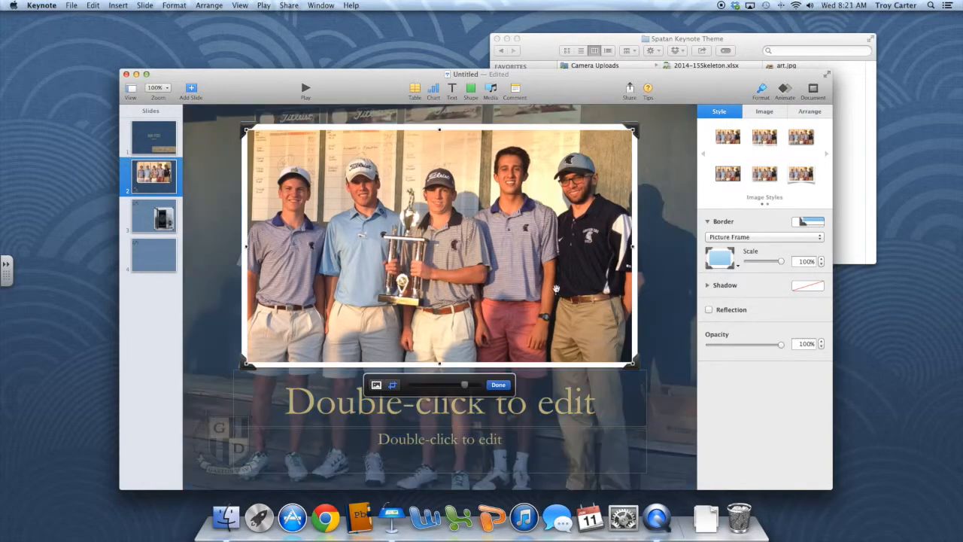
click(498, 385)
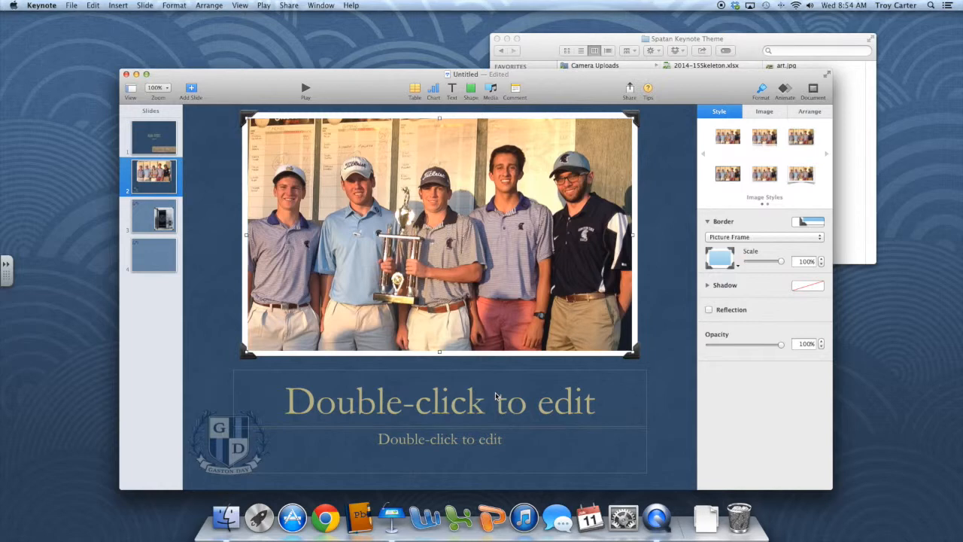
Replace the title placeholder on slide 3 with the text "Title"
click(172, 233)
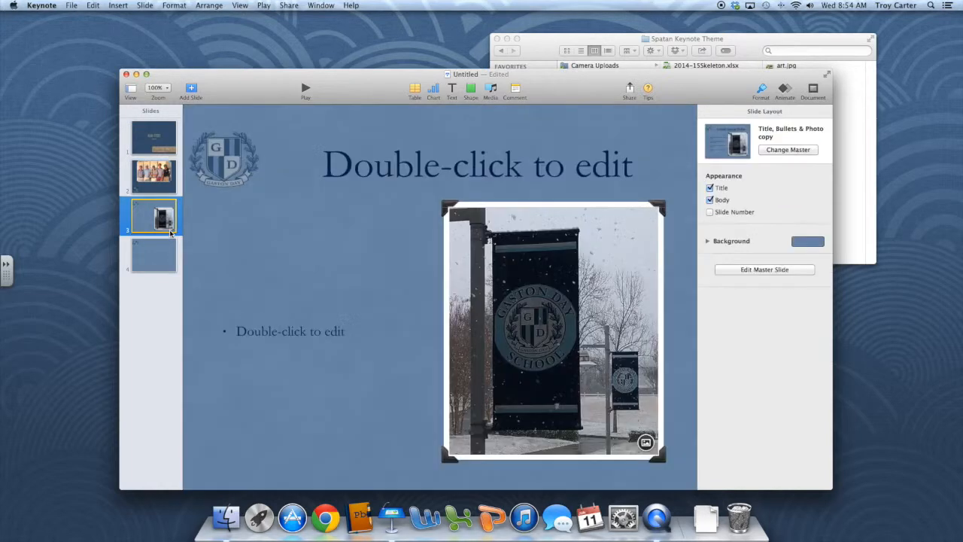
double_click(419, 155)
text(Title)
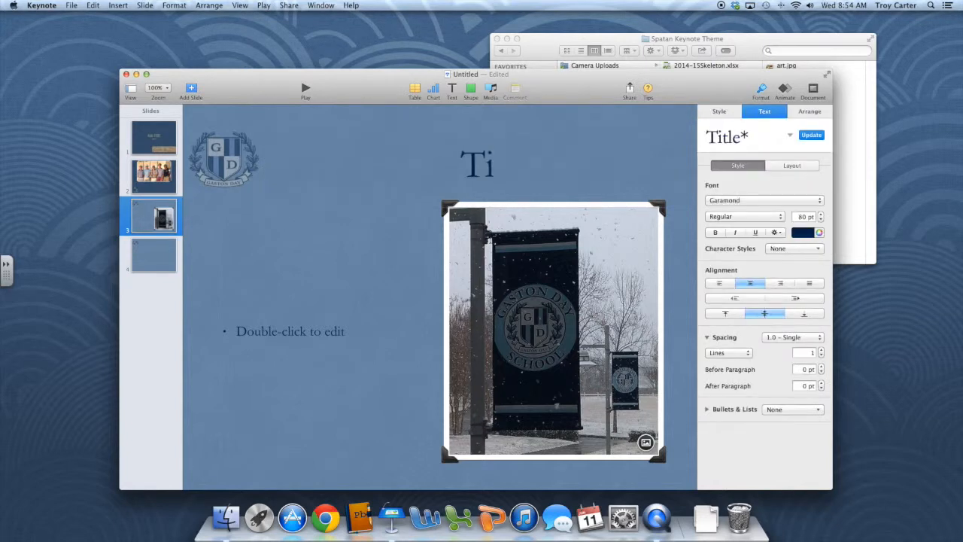
Fill slide 3's body text with the bullet "Bullets" and an indented sub-bullet "More different bullets"
double_click(353, 310)
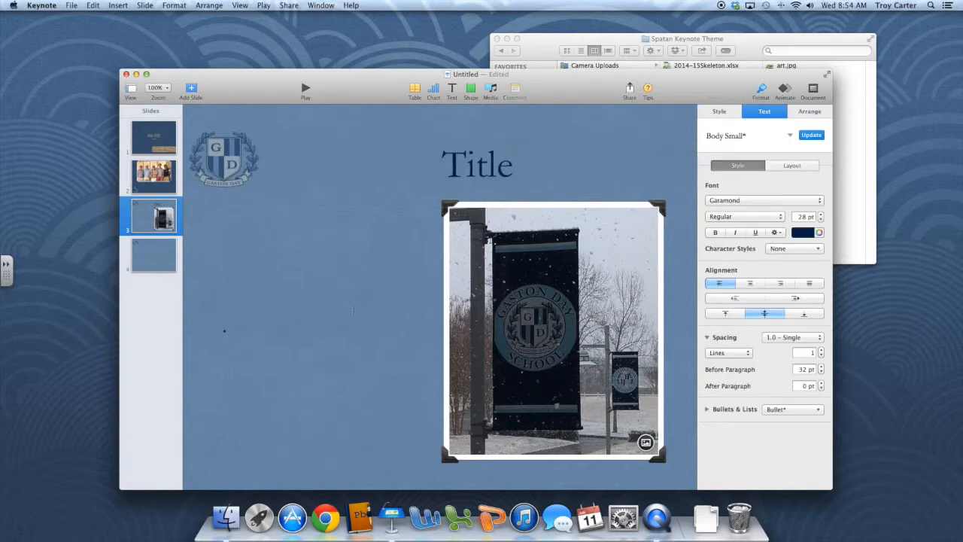
text(Bullets)
key(Return)
text(Moredi)
key(BackSpace)
key(BackSpace)
text(dif)
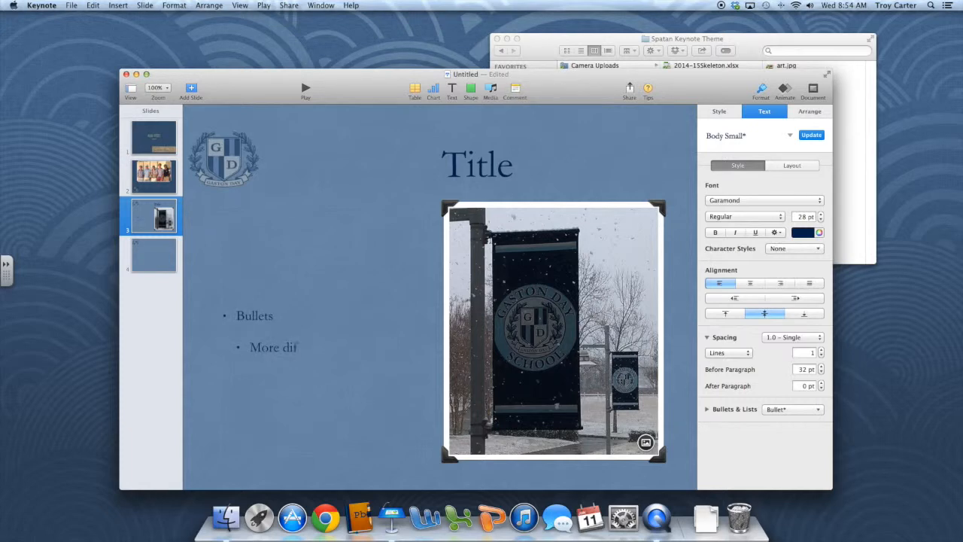
text(ferent bullets)
Add a Swoosh build-in effect to the bulleted text on slide 3
click(783, 90)
click(755, 149)
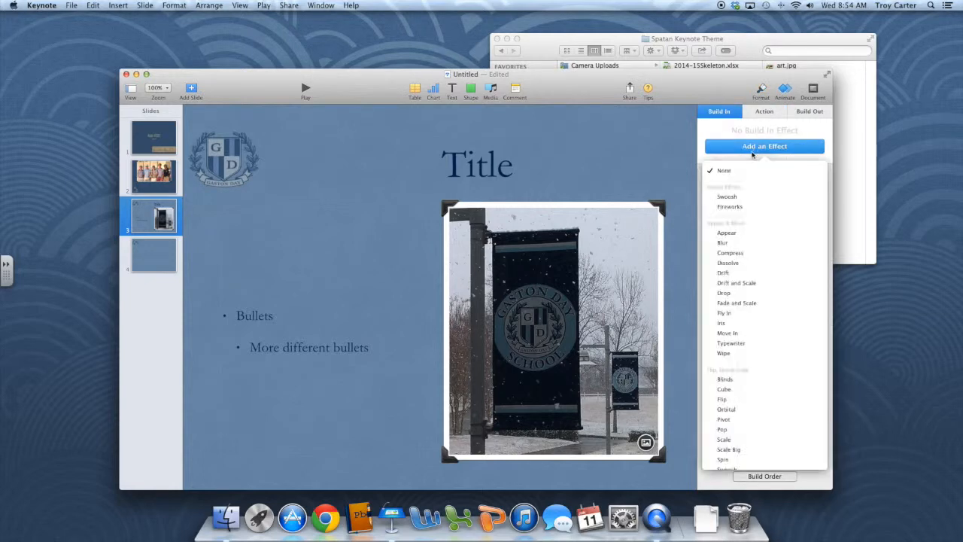
click(725, 197)
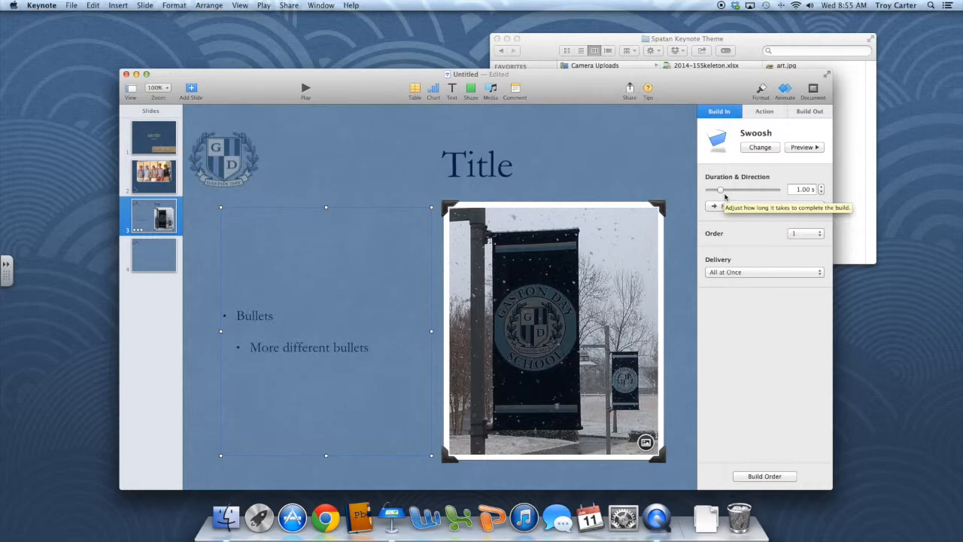
Delete slide 3's school banner photo and insert the Federalist movie from the Movies folder in its place, scaled down beside the bullets
click(465, 241)
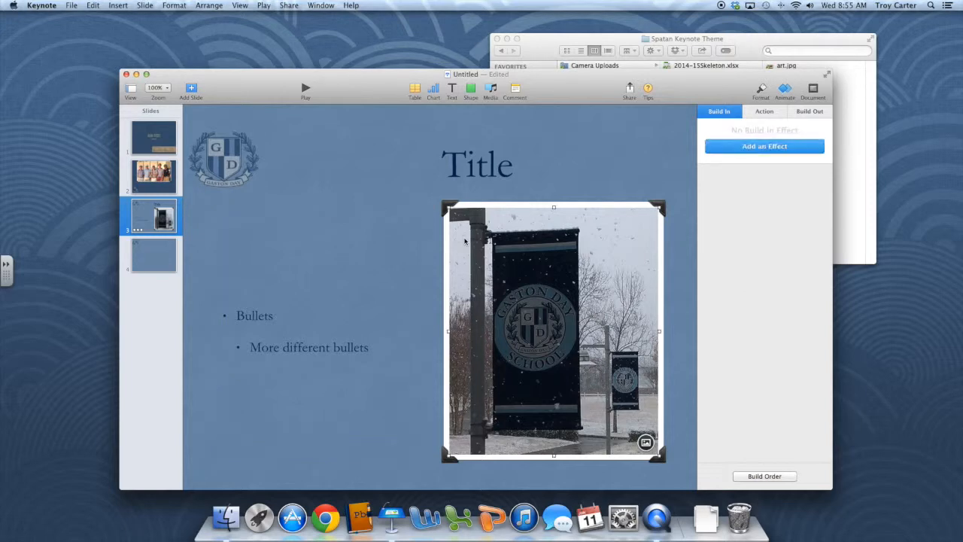
key(Delete)
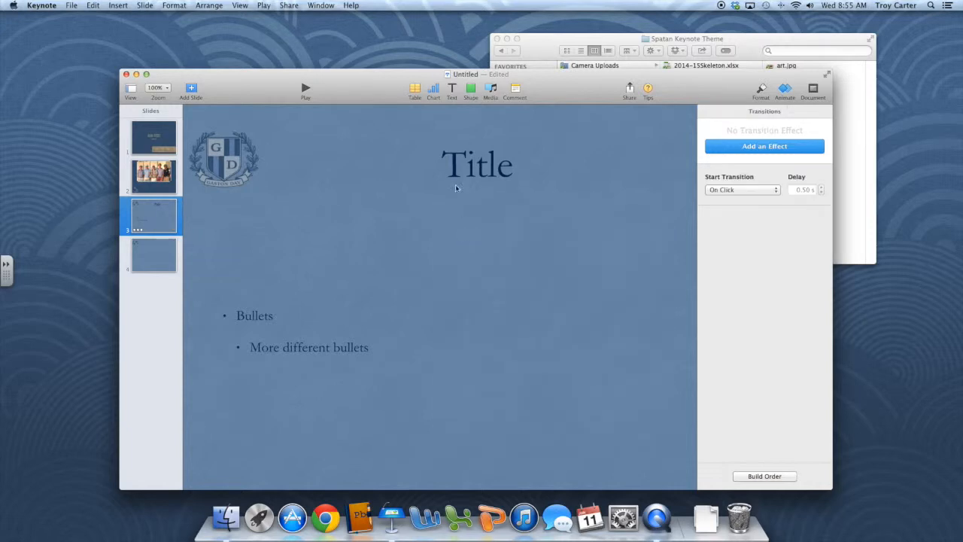
click(490, 90)
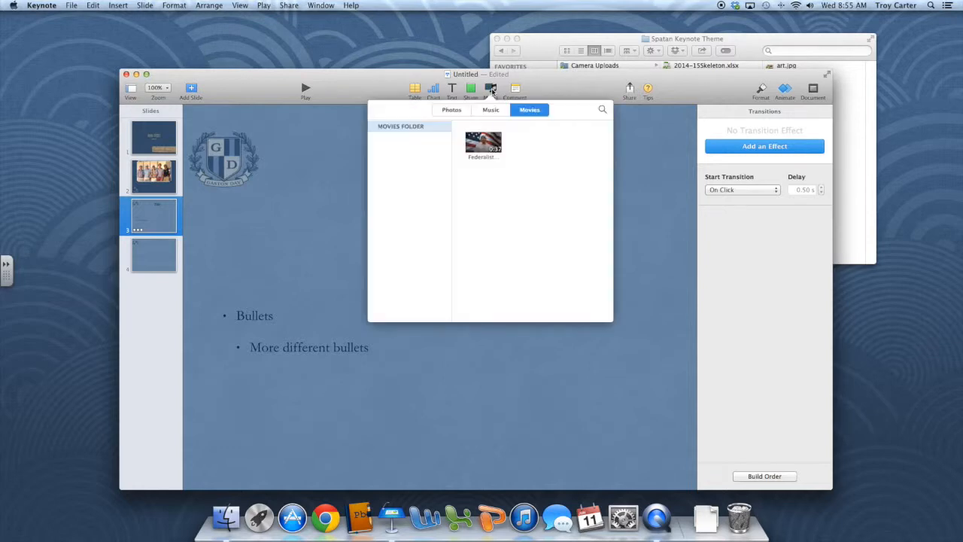
click(483, 145)
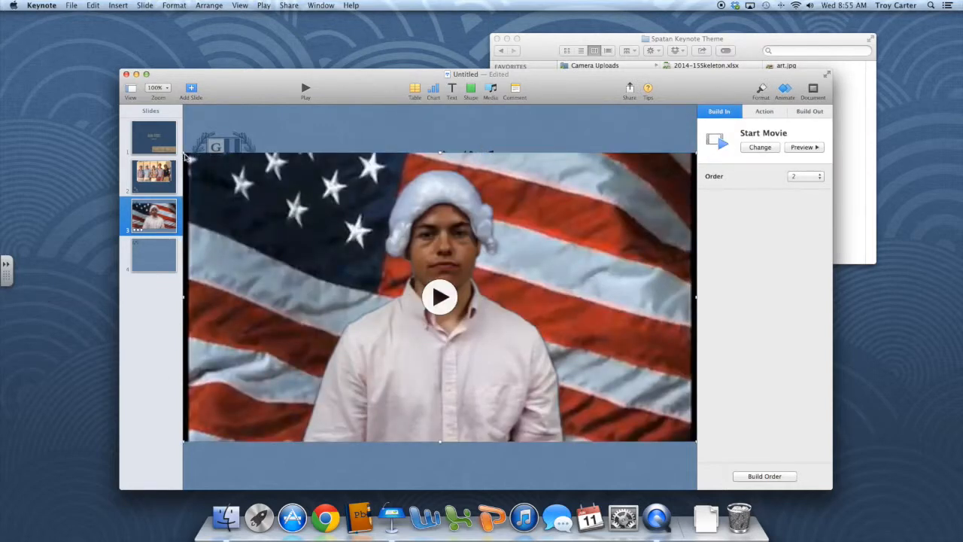
drag(187, 156, 419, 225)
drag(536, 291, 516, 249)
Give the movie a Picture Frame border, and shrink and shift it so the whole frame fits between the bullets and the slide's edge
click(764, 94)
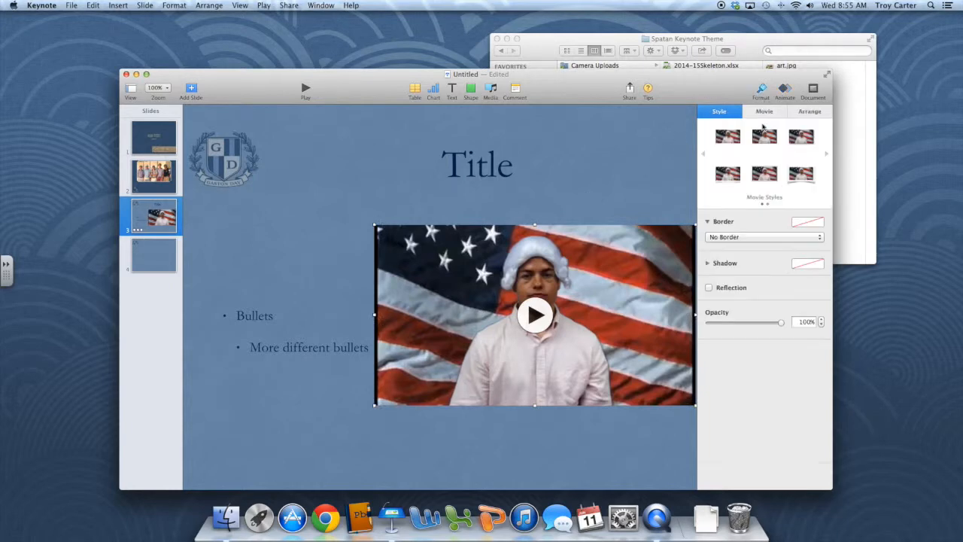
click(748, 237)
click(751, 256)
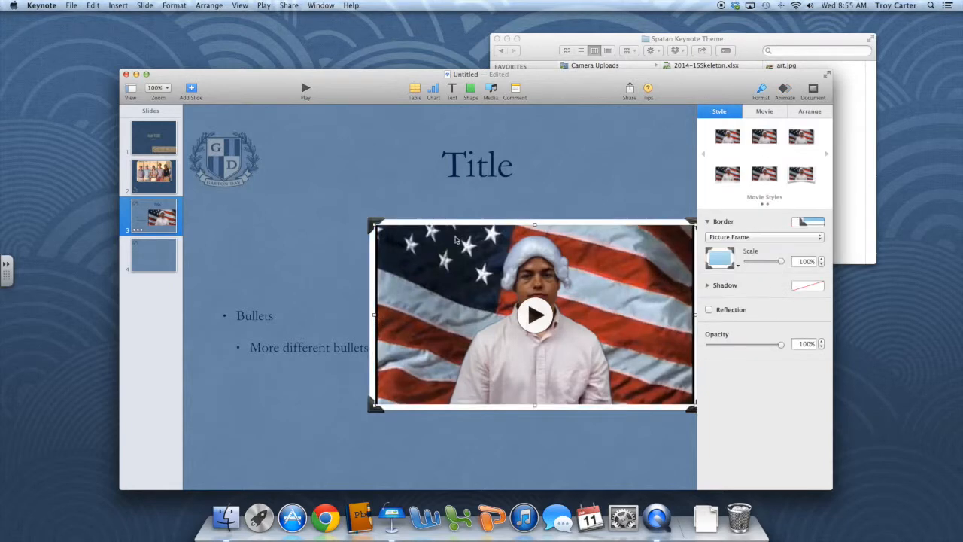
drag(369, 226, 399, 237)
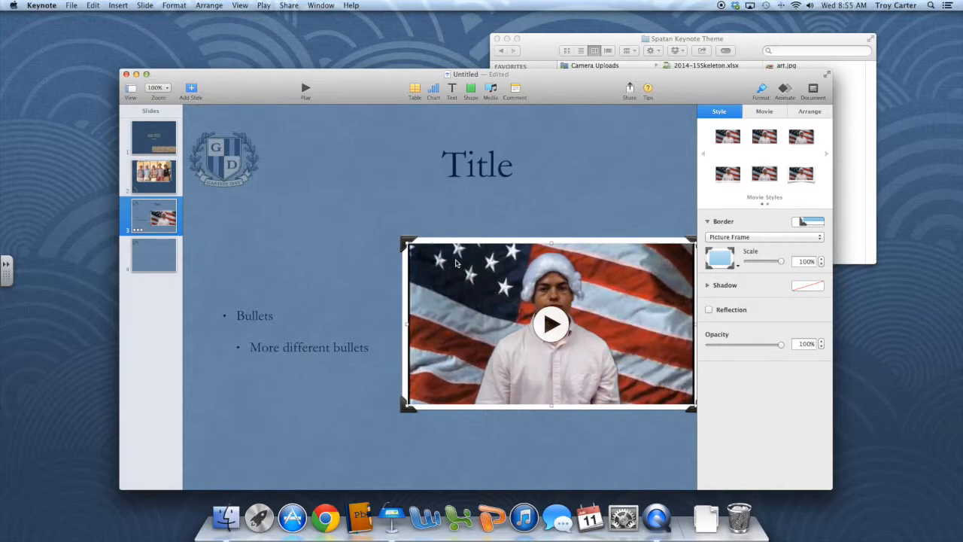
drag(458, 264, 441, 260)
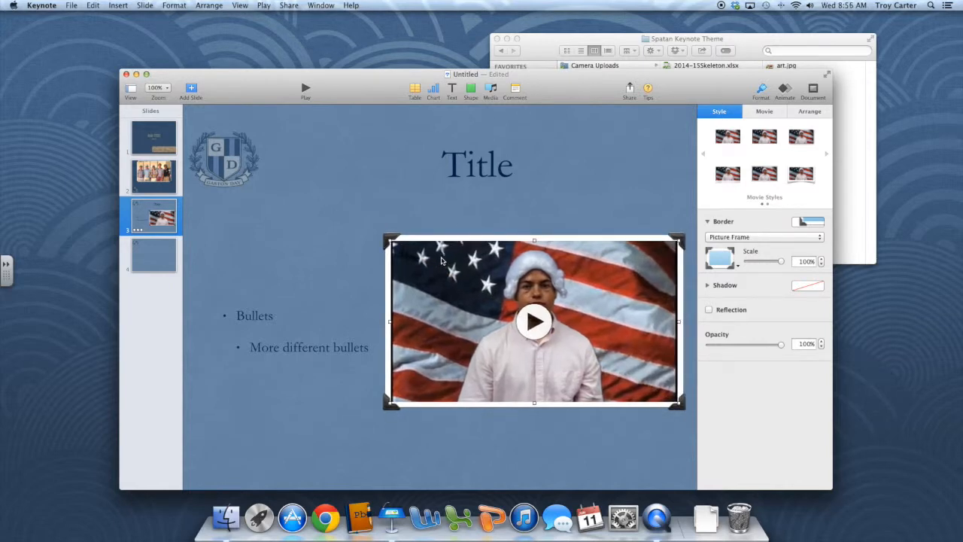